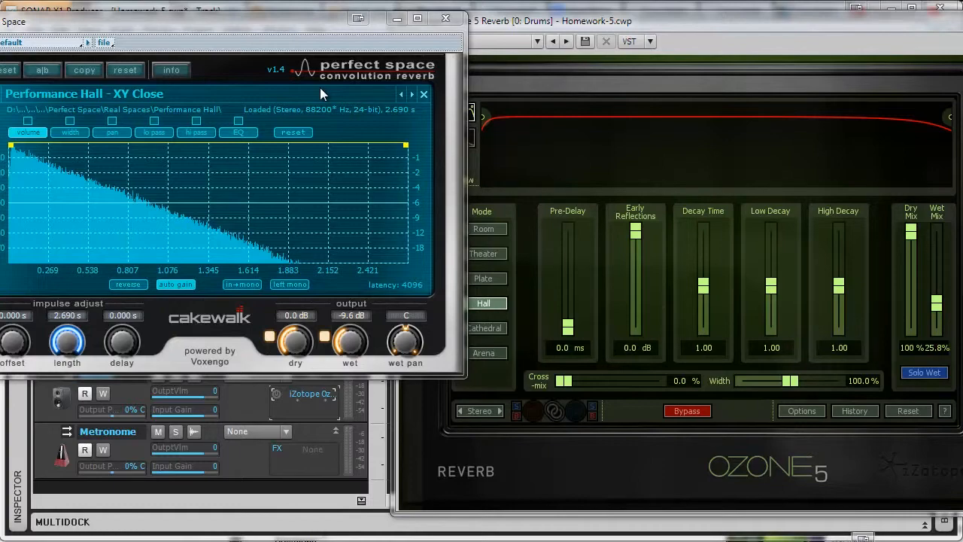
- Browse the Performance Hall impulse files in Perfect Space, choosing Performance Hall - XY Close.wav
left_click(321, 91)
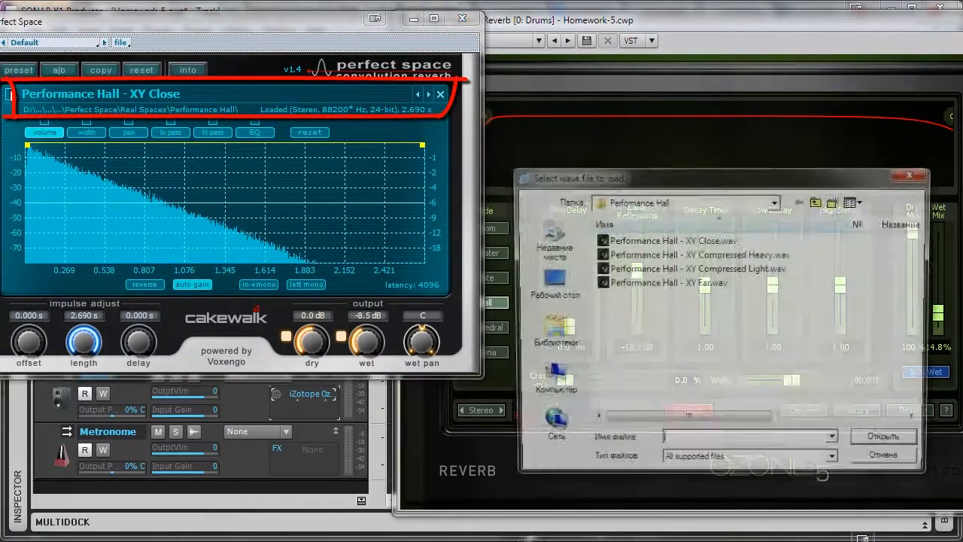
left_click(672, 239)
left_click(888, 443)
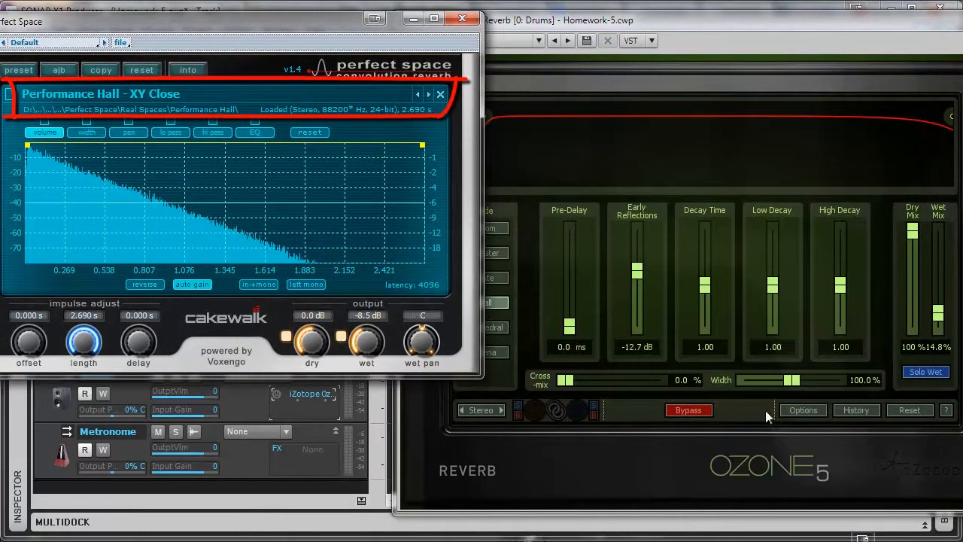
left_click(426, 94)
left_click(417, 95)
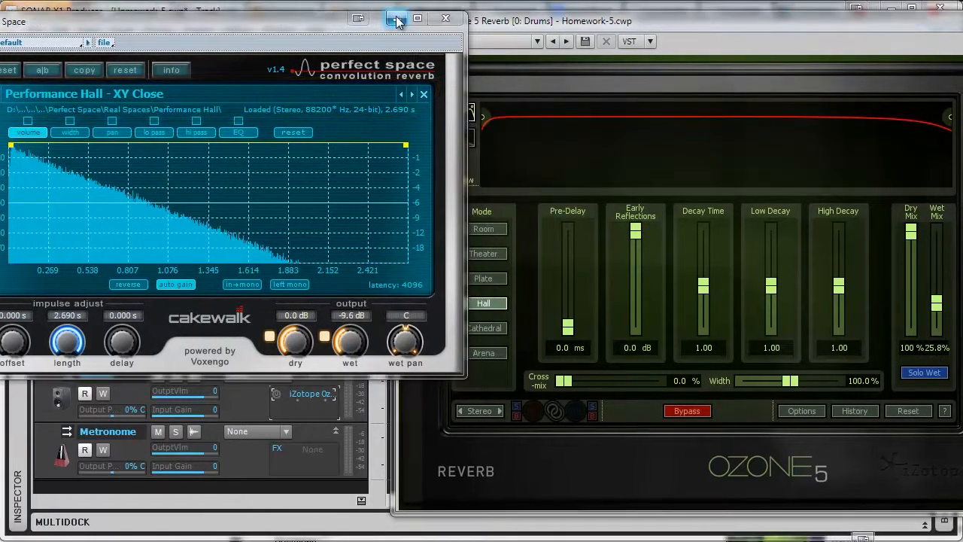
- Put away both open reverb windows and reopen the Ozone 5 Reverb from the Drums track's effects
left_click(397, 21)
left_click(939, 21)
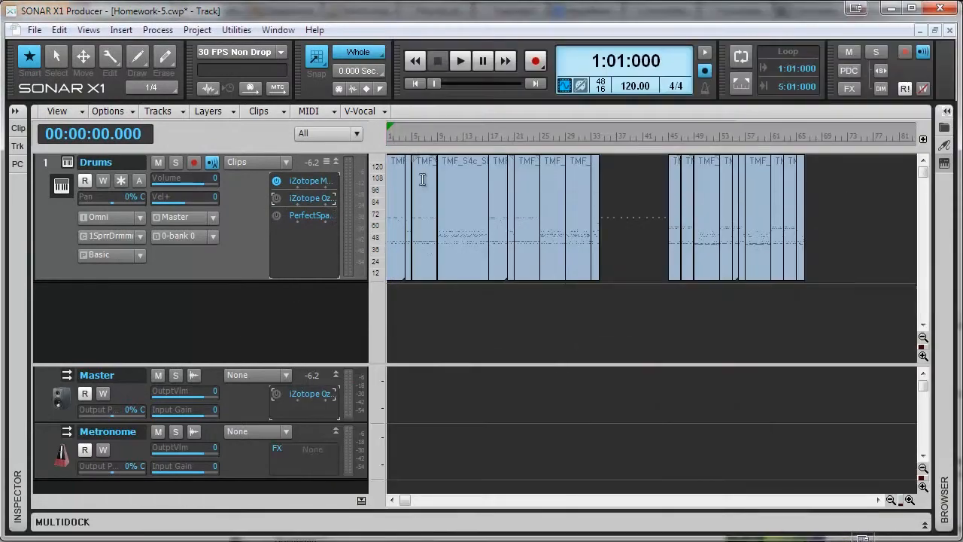
double_click(305, 198)
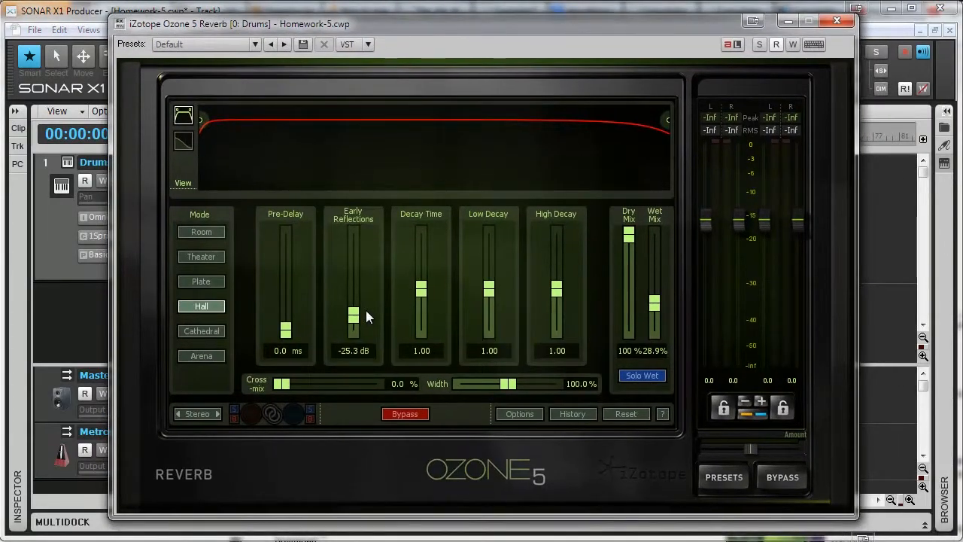
- Reset the Ozone reverb to its defaults and set Wet Mix to 15.6% while the drums play
left_click(621, 413)
key("space")
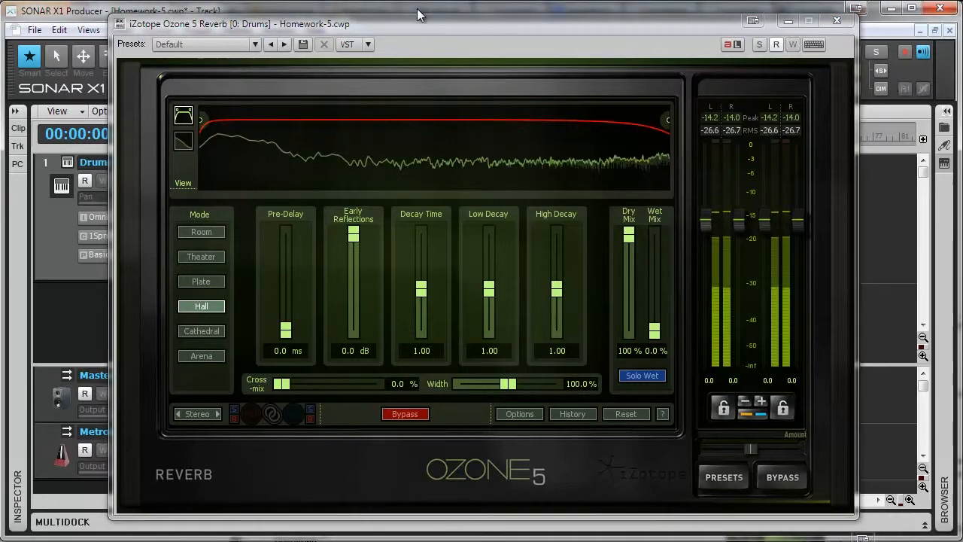
left_click_drag(654, 326, 654, 316)
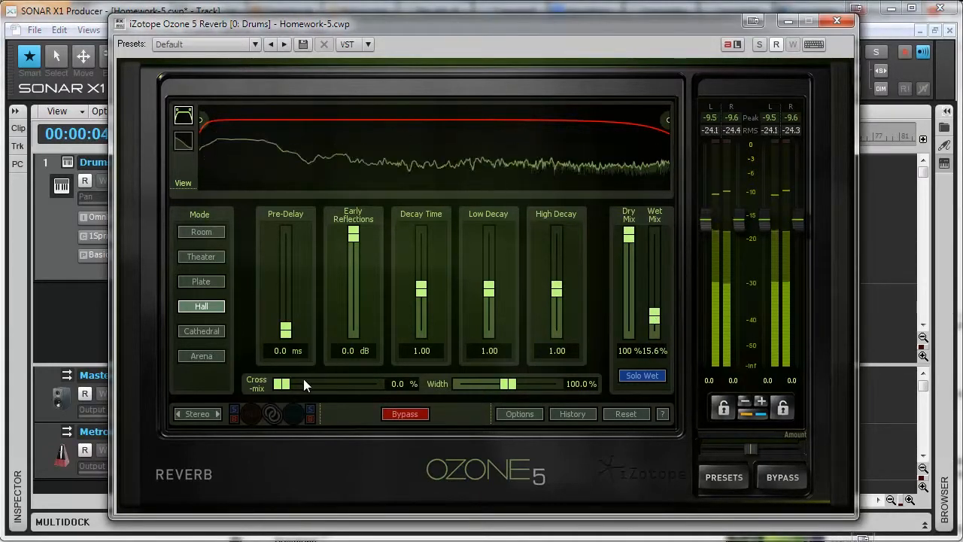
- Try a wider Width and longer Decay Time, restoring 100% and 1.00, and lower Early Reflections to -16.9 dB
left_click_drag(509, 384, 555, 383)
double_click(554, 383)
left_click_drag(421, 288, 421, 234)
left_click_drag(353, 234, 353, 288)
double_click(422, 235)
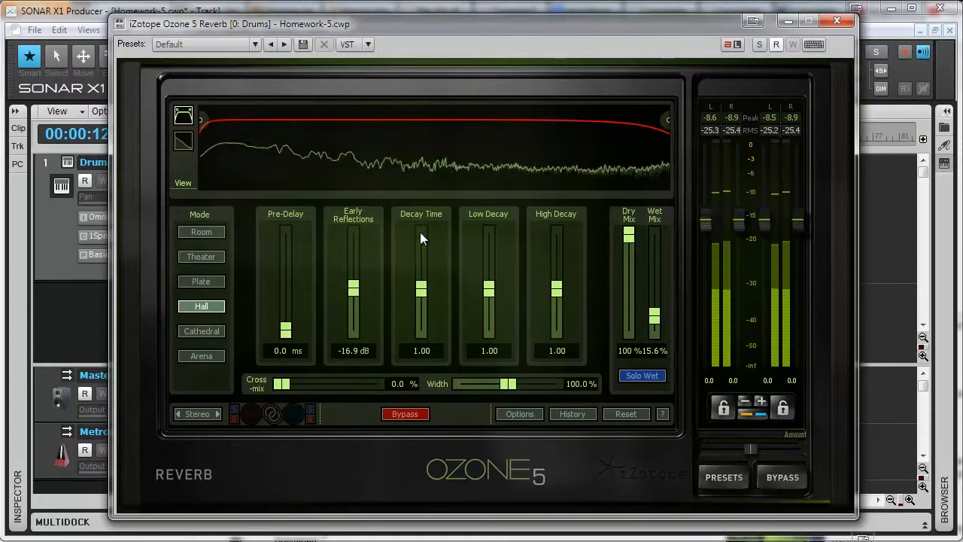
- Set Early Reflections to -12.7 dB and audition Low Decay and High Decay at 2.00 before restoring both to 1.00
left_click_drag(353, 287, 354, 229)
left_click_drag(489, 288, 487, 220)
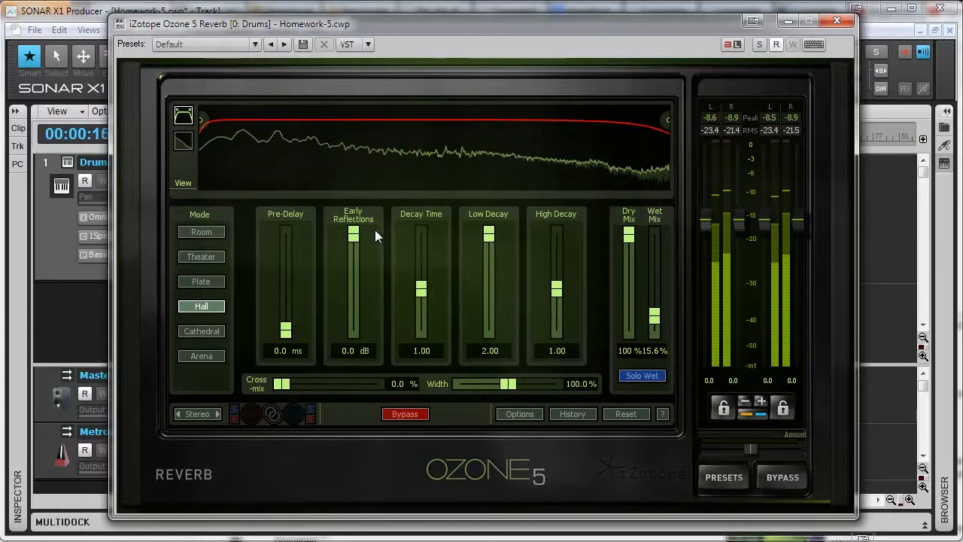
left_click_drag(353, 233, 355, 276)
left_click_drag(554, 290, 556, 235)
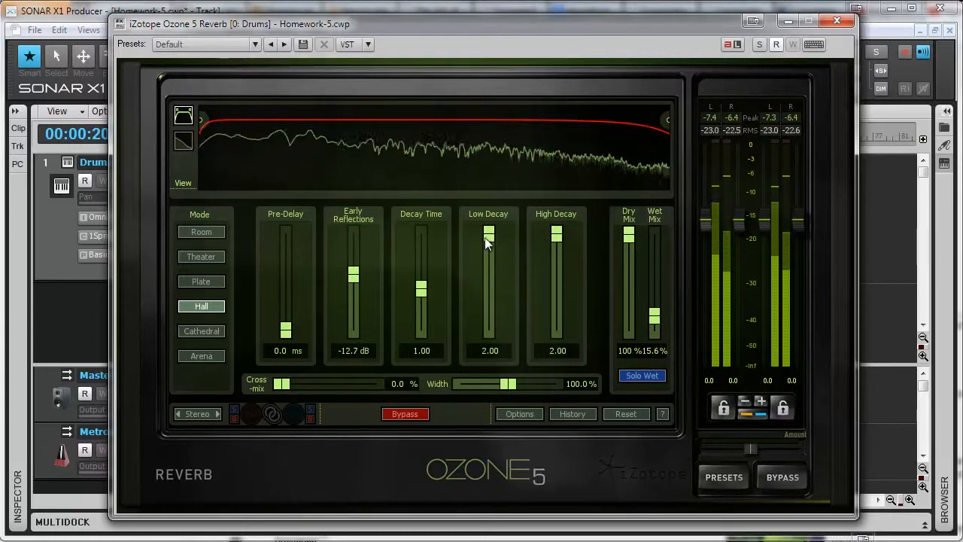
double_click(487, 236)
double_click(559, 235)
- Audition Pre-Delay at 88.3 ms and 96.1 ms, and restore it to 0.0 ms
left_click_drag(285, 330, 282, 249)
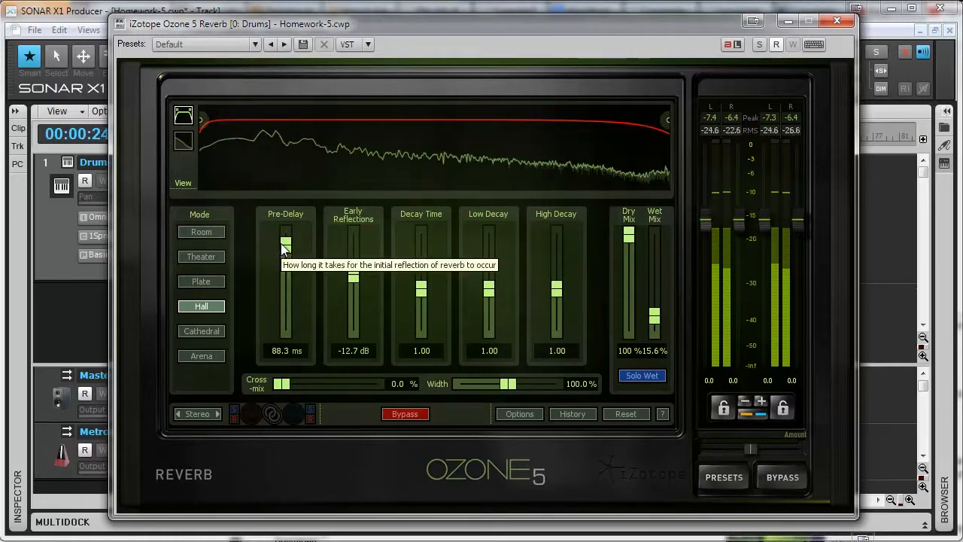
left_click_drag(283, 245, 288, 241)
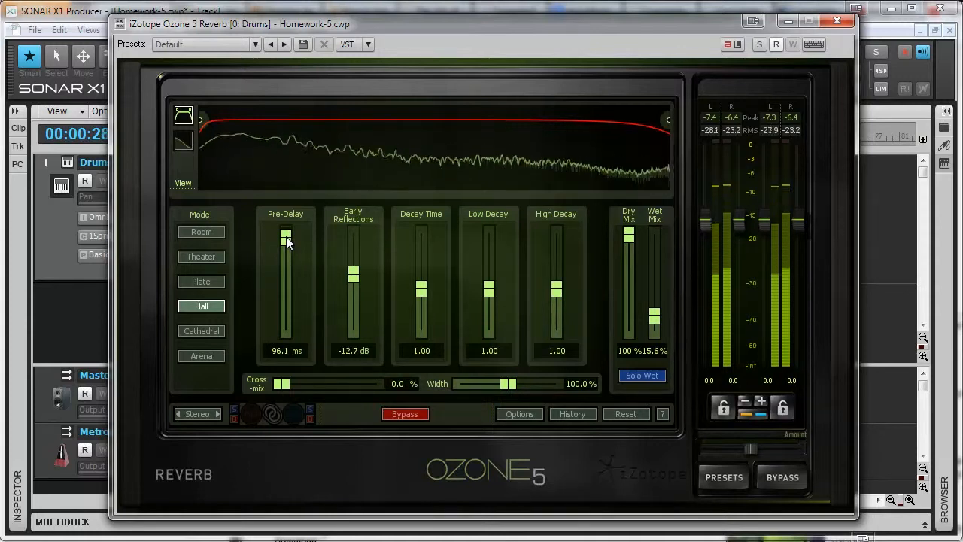
double_click(286, 237)
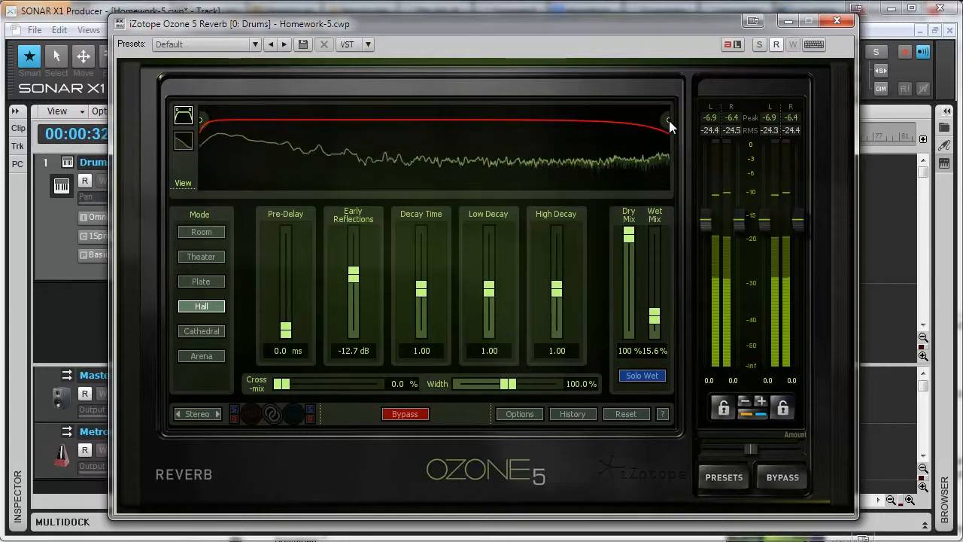
- Try the high and low cutoff handles of the reverb's filter curve, keeping them at 20000 Hz and 20 Hz
mouse_move(669, 119)
left_mouse_down()
mouse_move(400, 145)
mouse_move(399, 120)
mouse_move(669, 122)
left_mouse_up()
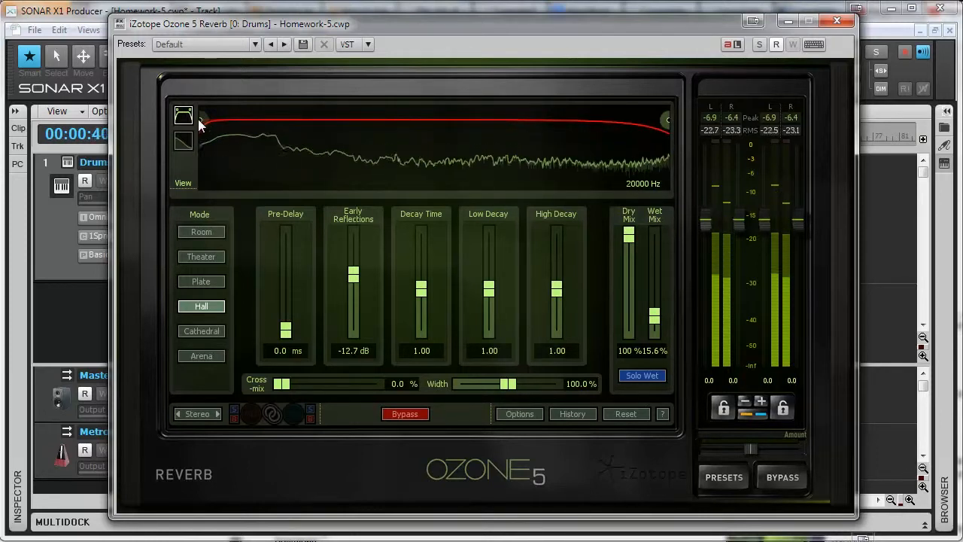
left_click_drag(200, 119, 168, 124)
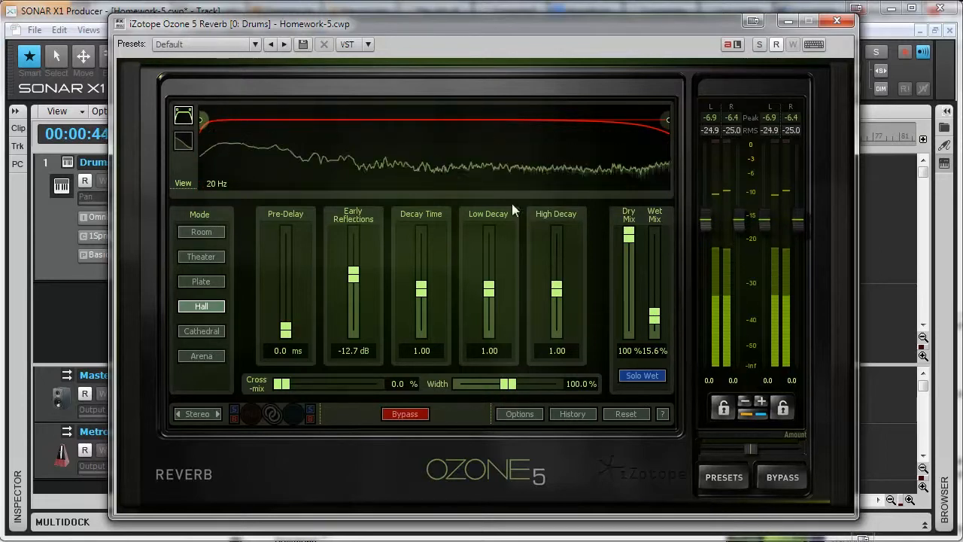
- Audition the soloed wet signal with Wet Mix at 29.7%, turn the solo off, and set Wet Mix to 14.8%
left_click_drag(655, 322, 655, 302)
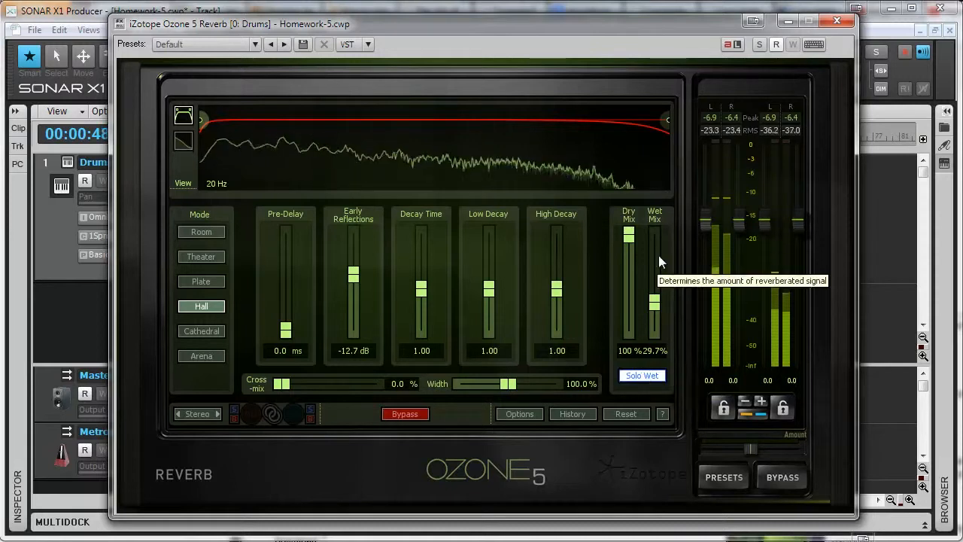
left_click(642, 375)
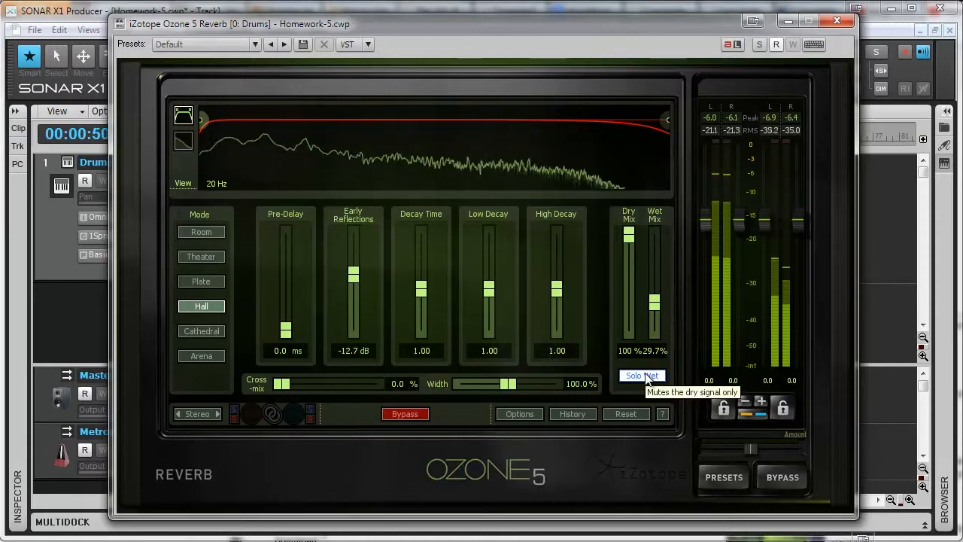
left_click(624, 375)
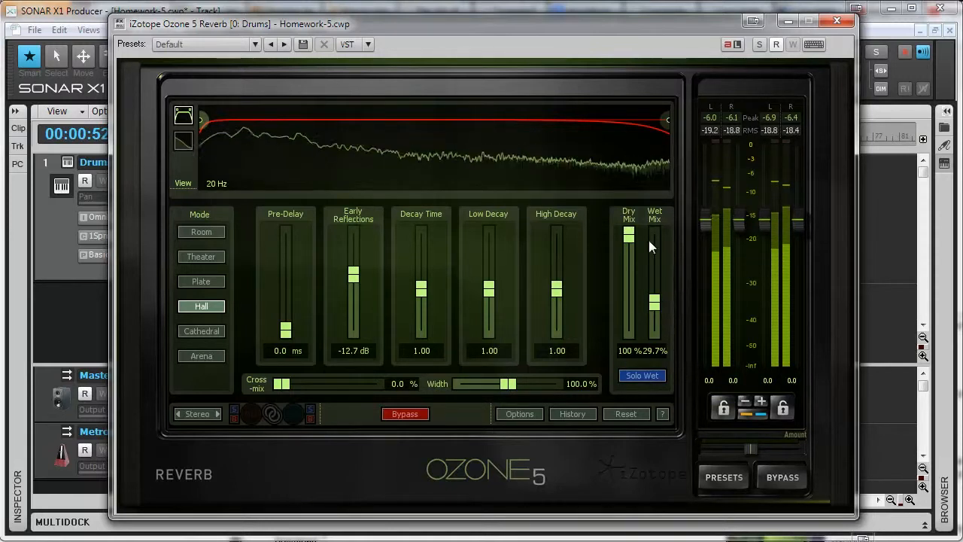
left_click_drag(654, 303, 654, 325)
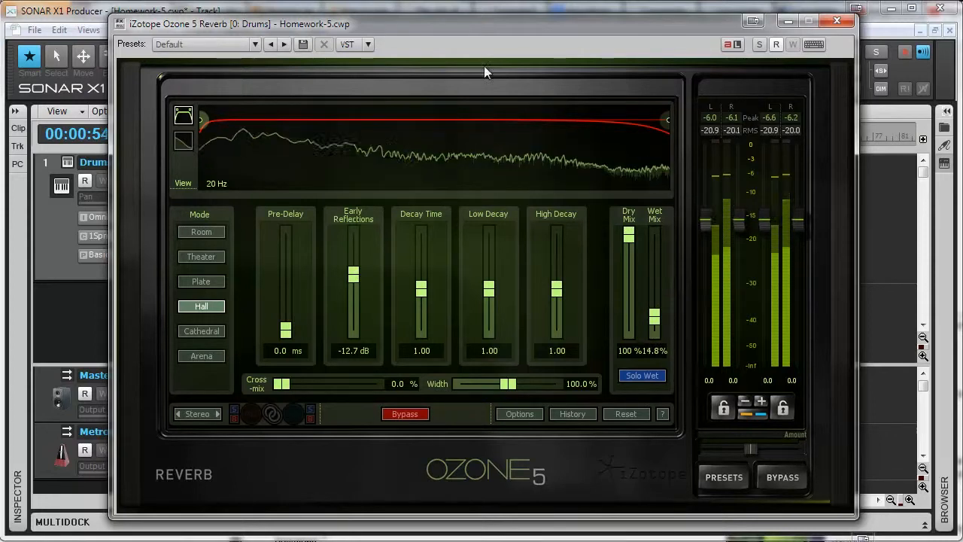
- Stop playback and close the Ozone 5 Reverb window
left_click_drag(445, 26, 447, 20)
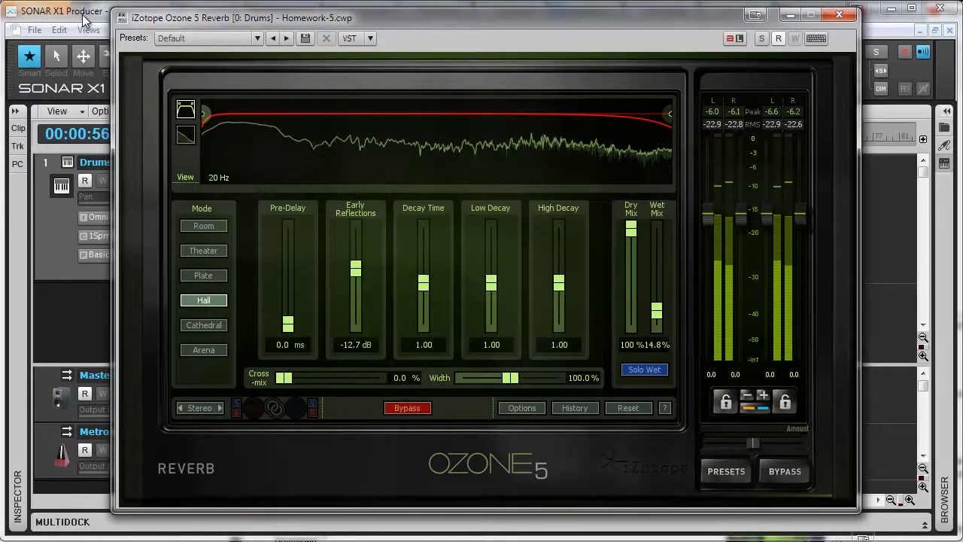
key("space")
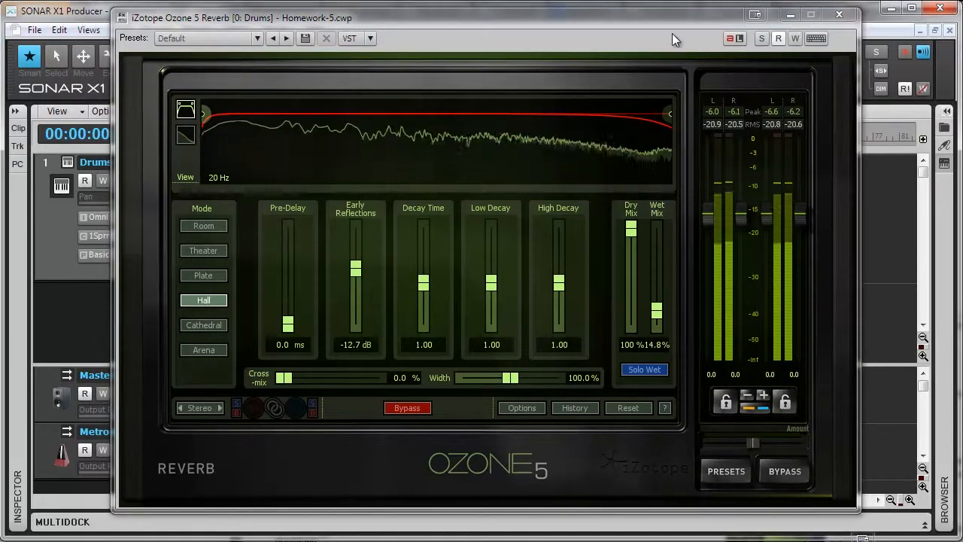
left_click(839, 15)
- On the Drums track, bypass the Ozone reverb, then enable PerfectSpace and open its window
left_click(276, 198)
left_click(275, 216)
double_click(302, 215)
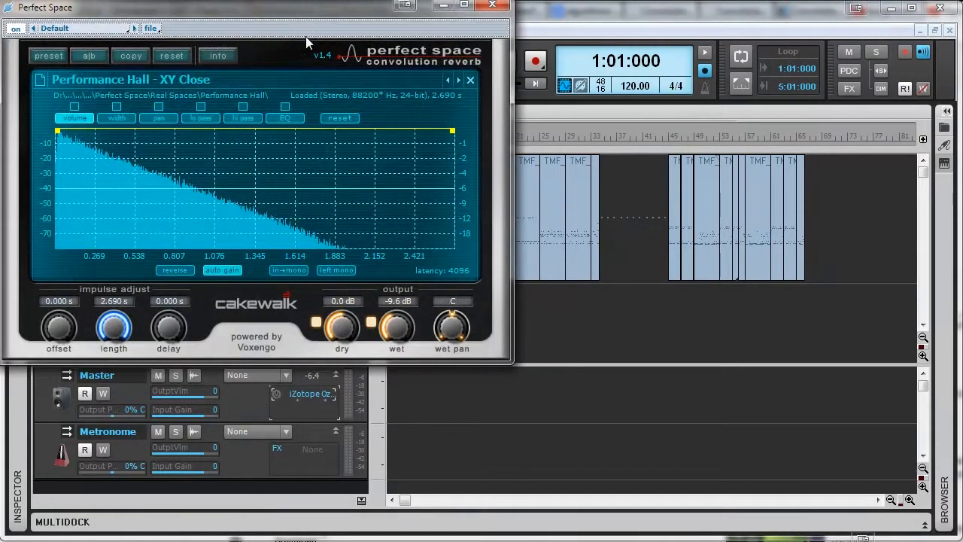
- Play the drums through Perfect Space and set the wet output level to -8.5 dB, keeping the length at 2.690 s
key("space")
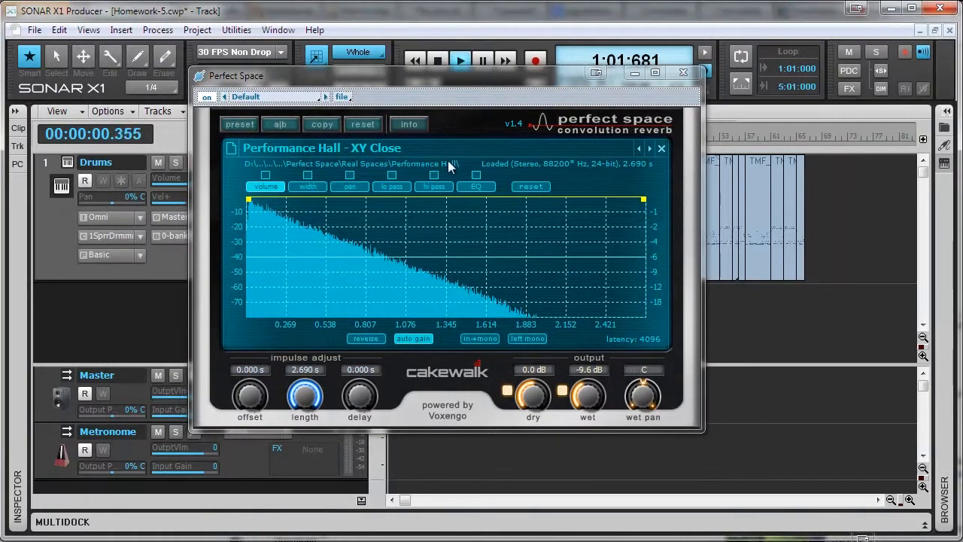
mouse_move(299, 399)
left_mouse_down()
mouse_move(304, 391)
mouse_move(303, 410)
left_mouse_up()
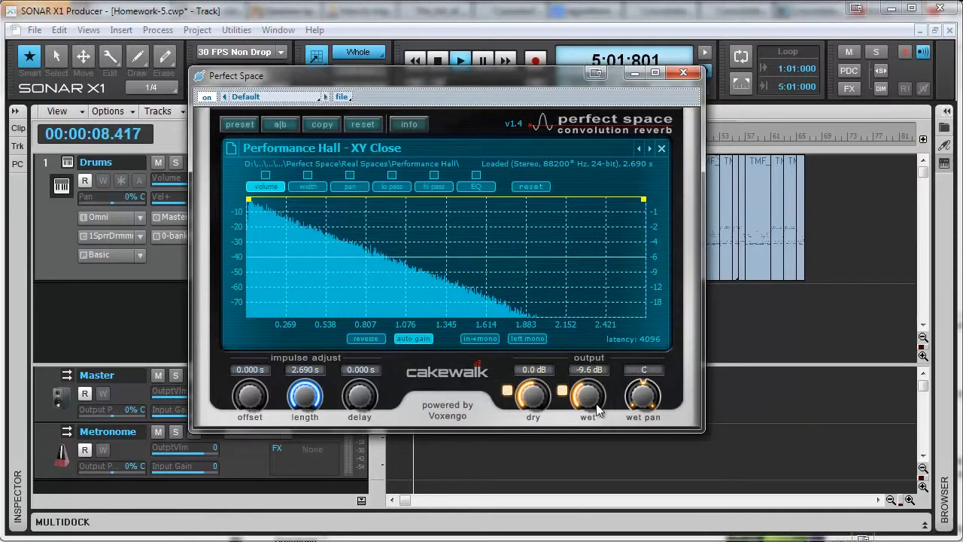
left_click_drag(588, 407, 579, 390)
- Try out the hi pass and lo pass envelopes of the impulse and return to the volume envelope
left_click(435, 175)
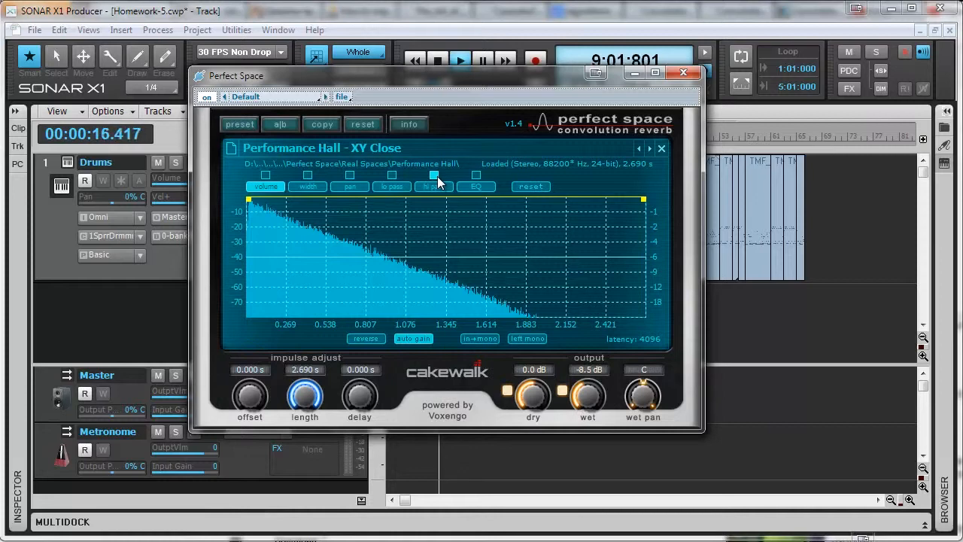
left_click(397, 186)
mouse_move(468, 259)
left_mouse_down()
mouse_move(467, 213)
mouse_move(468, 258)
left_mouse_up()
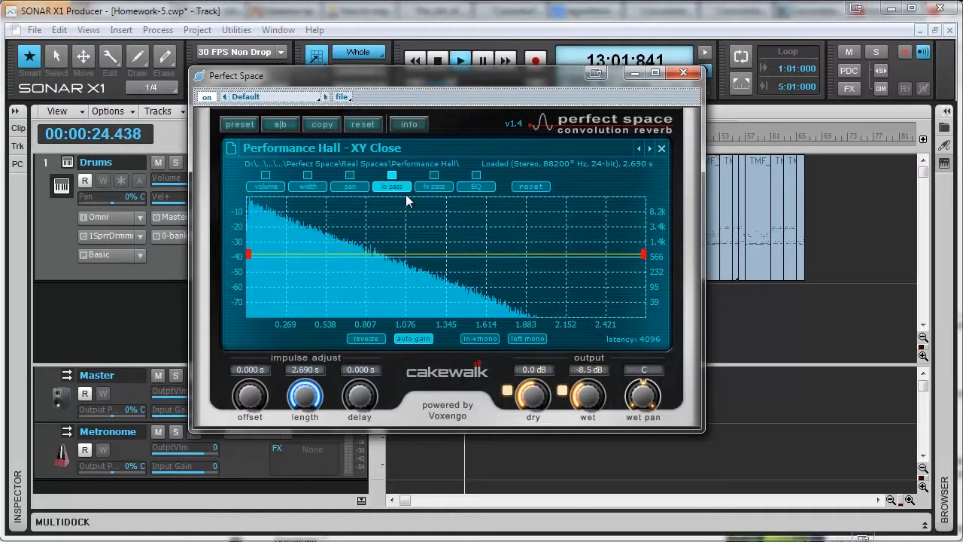
left_click(258, 185)
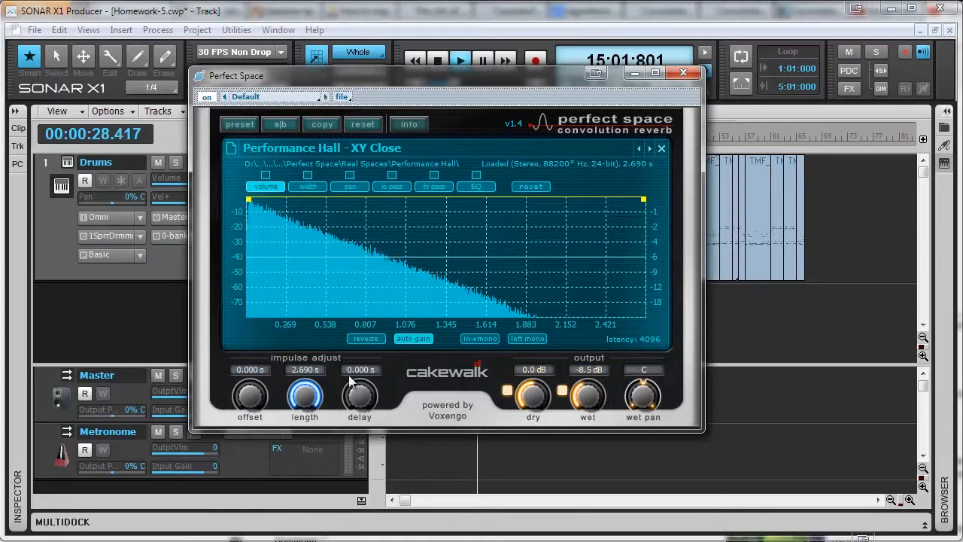
- Audition an impulse delay of 0.112 s and restore it to 0.000 s
scroll(360, 397, "up", 3)
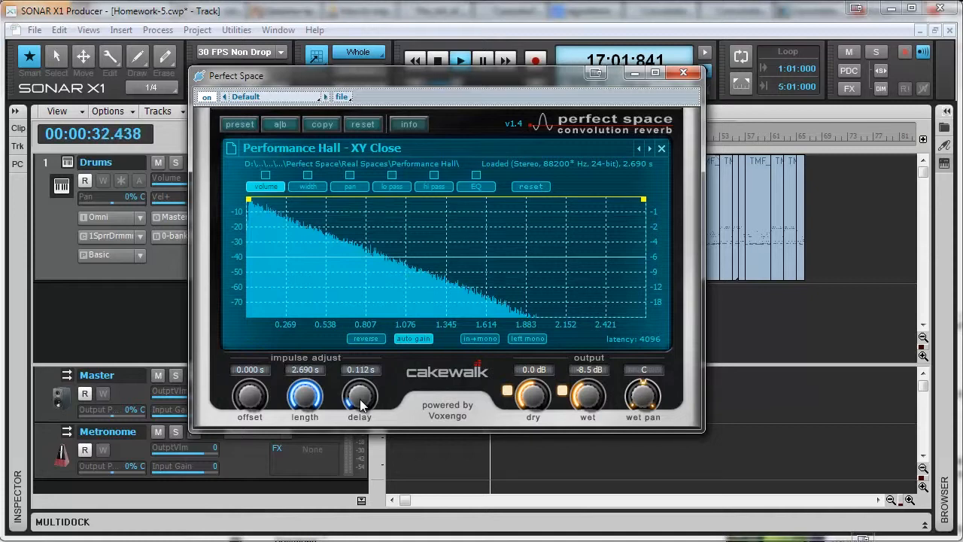
left_click_drag(359, 400, 356, 402)
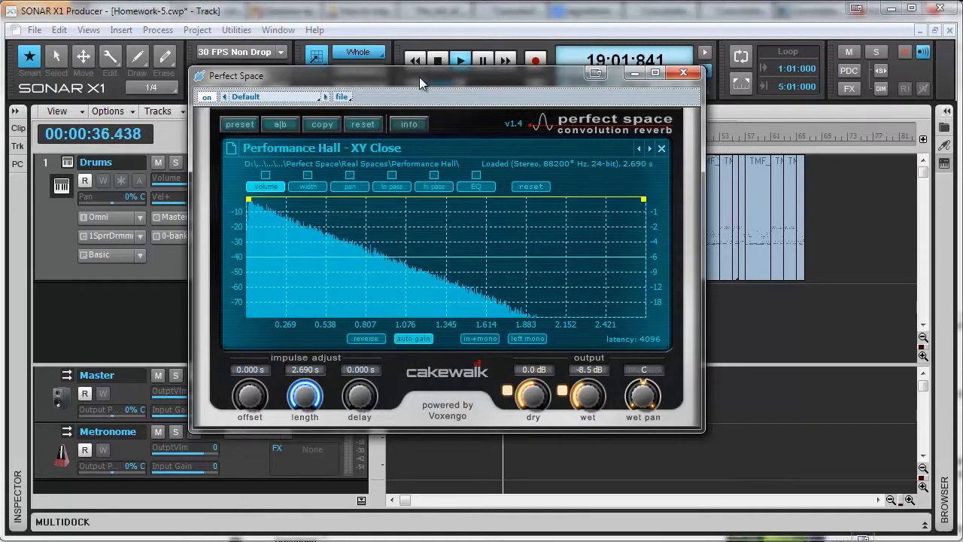
- Stop playback, close the Perfect Space window and bypass PerfectSpace on the Drums track
left_click(437, 59)
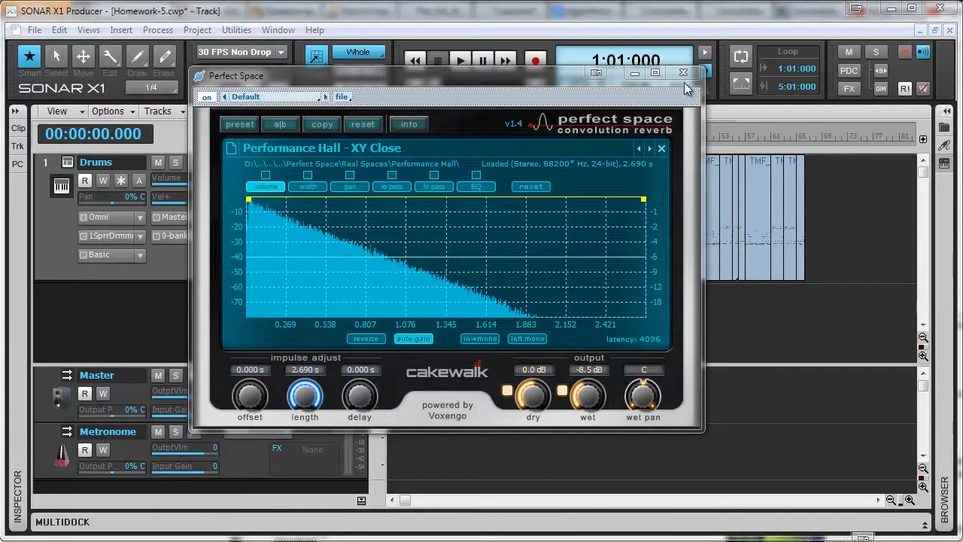
left_click(684, 73)
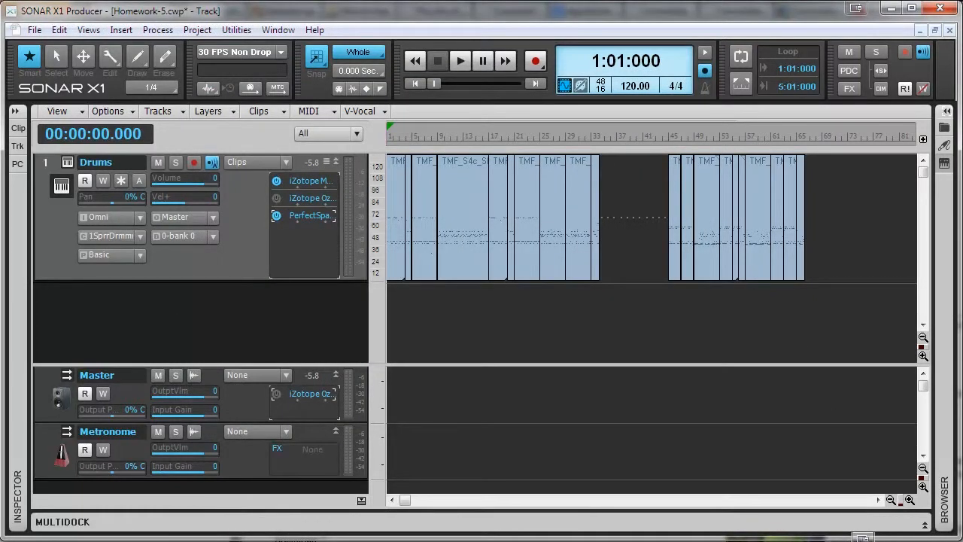
left_click(277, 216)
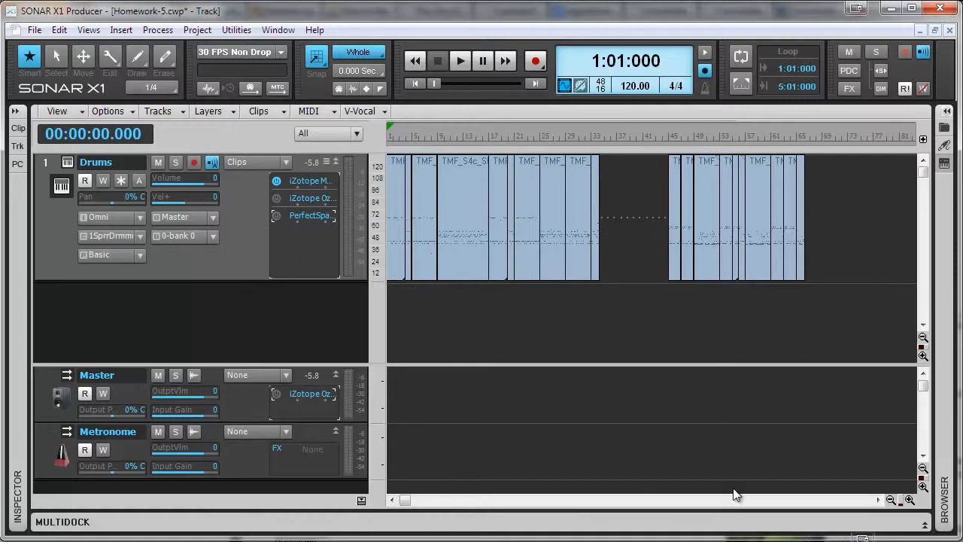